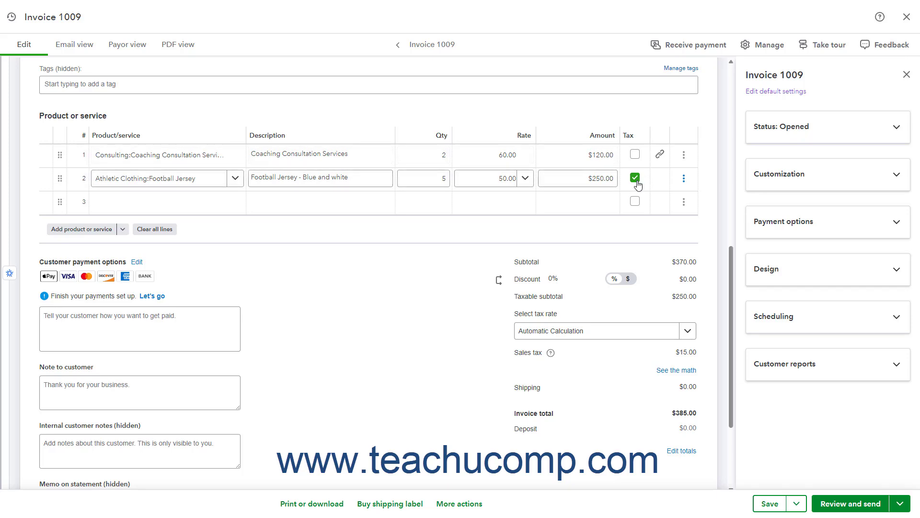
Check the Football Jersey line's tax setting and view the tax rate options available on the invoice
click(636, 180)
click(636, 181)
scroll(645, 226, down, 3)
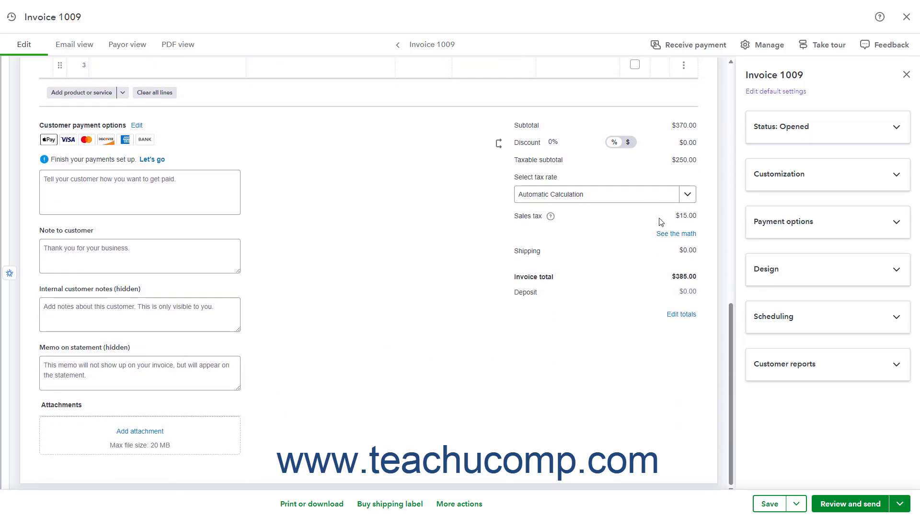
click(688, 195)
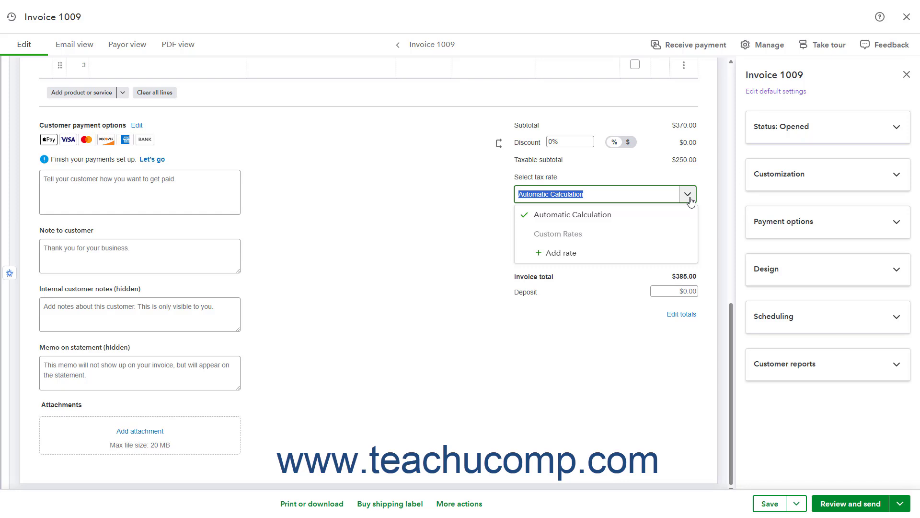
click(689, 196)
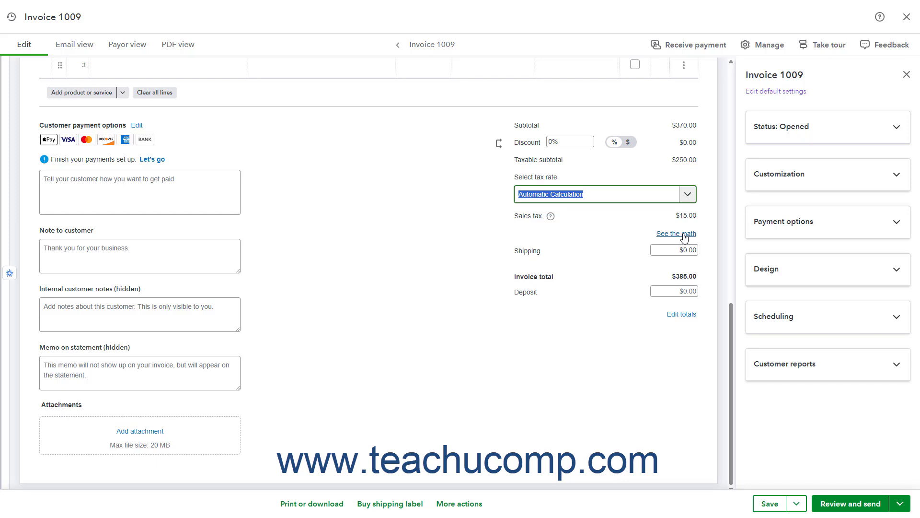
Switch to the sales receipt and set its tax rate to Michigan Sales Tax (6%)
key(alt+Tab)
key(alt+Tab)
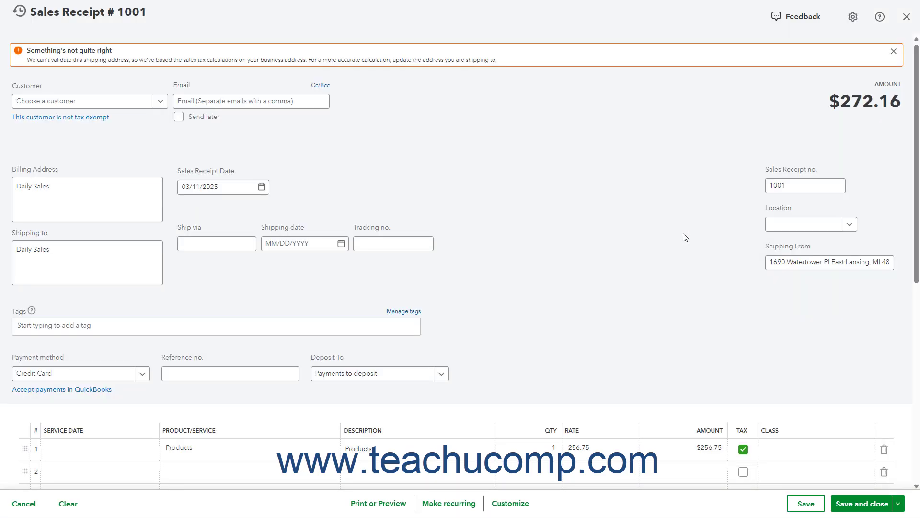
scroll(680, 239, down, 8)
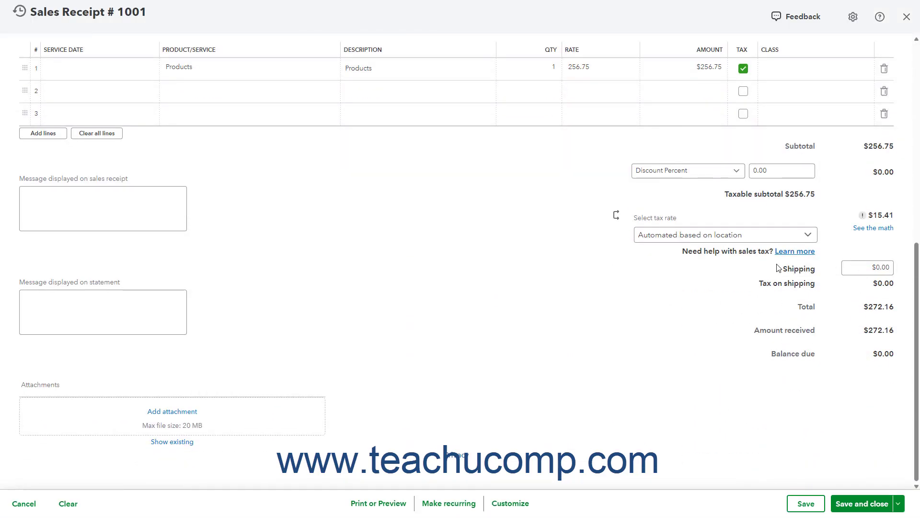
click(807, 235)
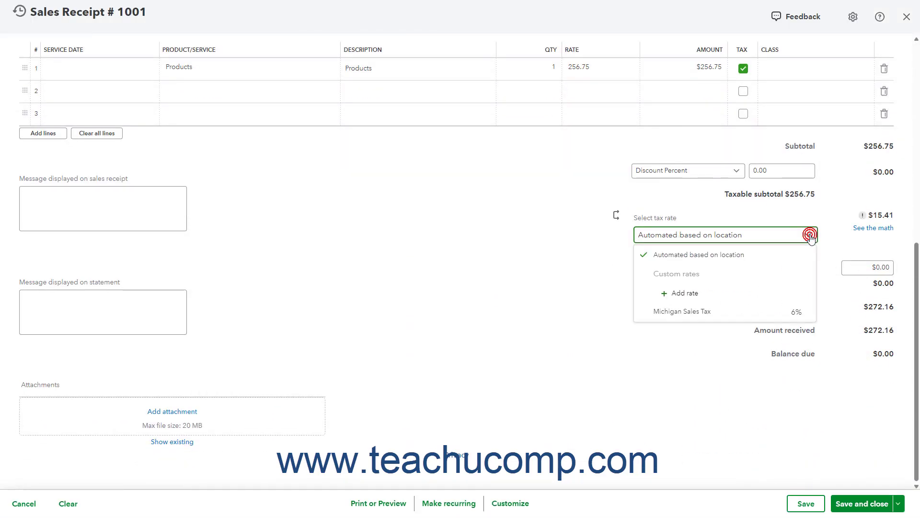
click(774, 317)
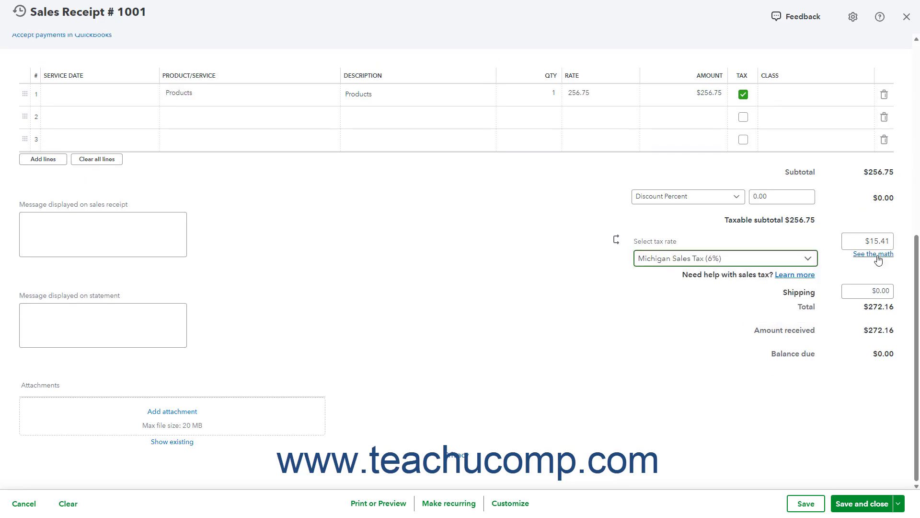
Open the sales receipt's tax calculation details and view the sales tax rates offered there
click(876, 254)
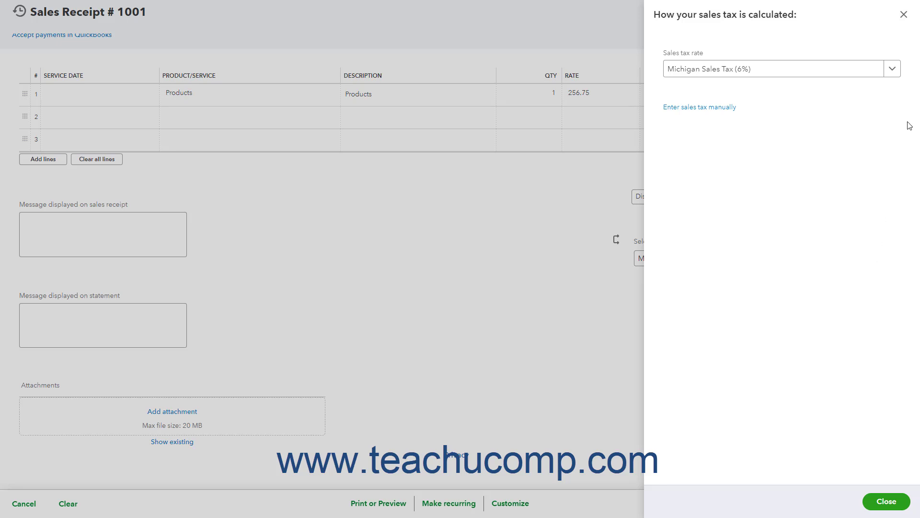
click(892, 69)
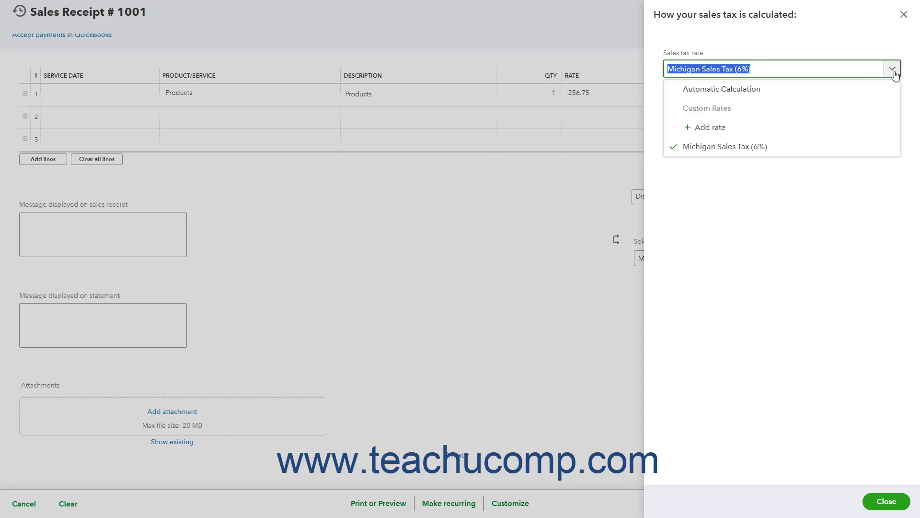
click(895, 73)
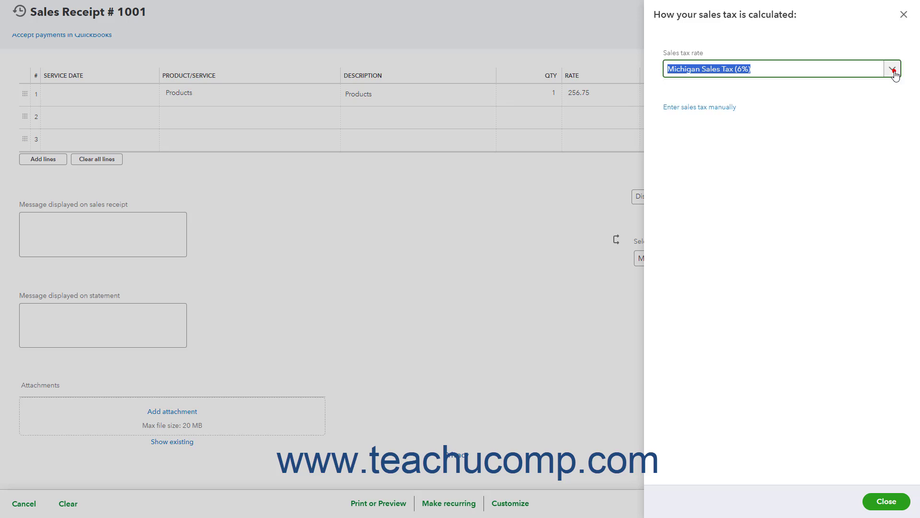
click(888, 500)
Start a manual sales tax entry, view the reasons for override, and revert to automatic calculation
click(721, 108)
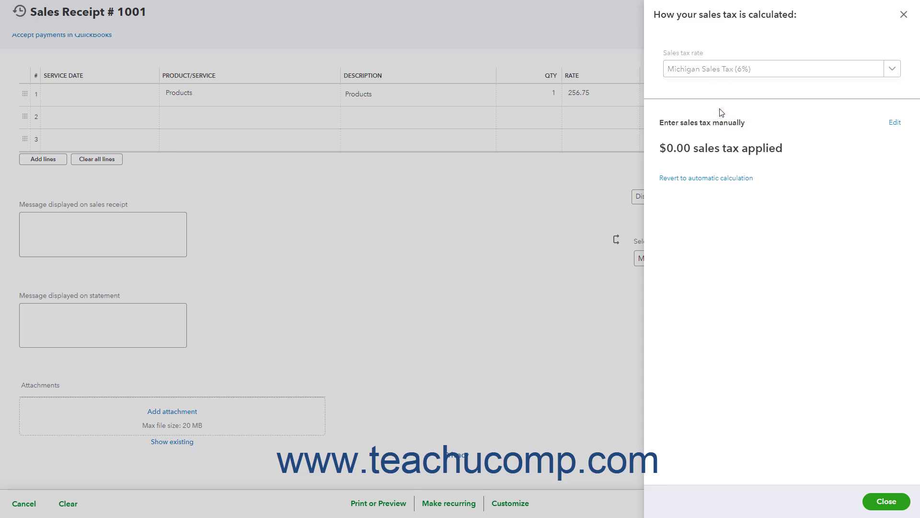
click(892, 123)
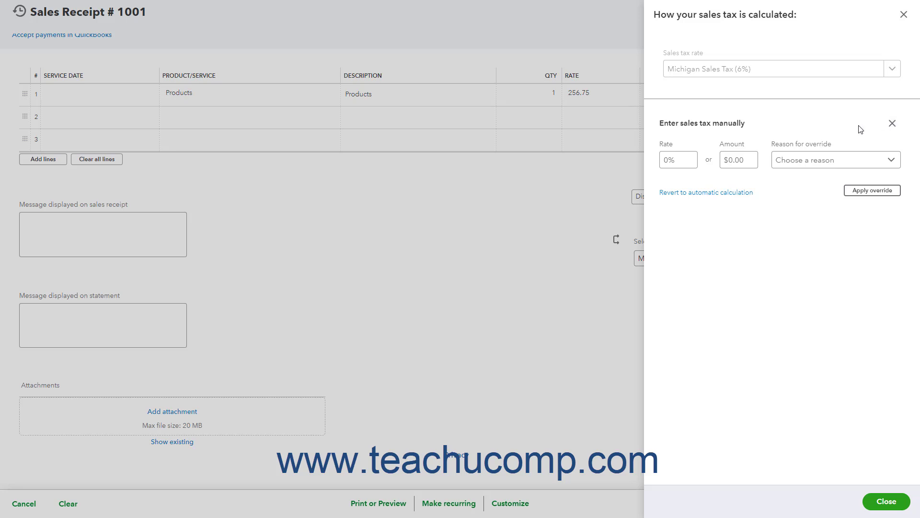
click(844, 164)
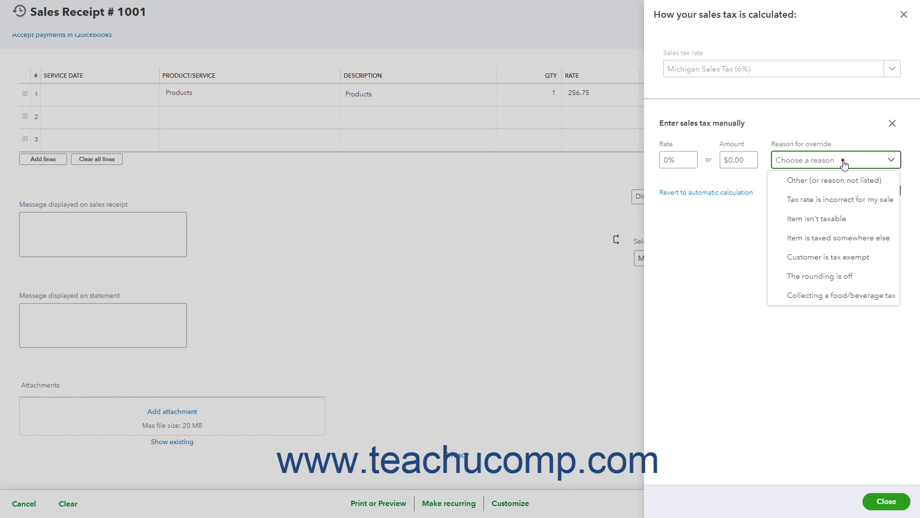
click(844, 163)
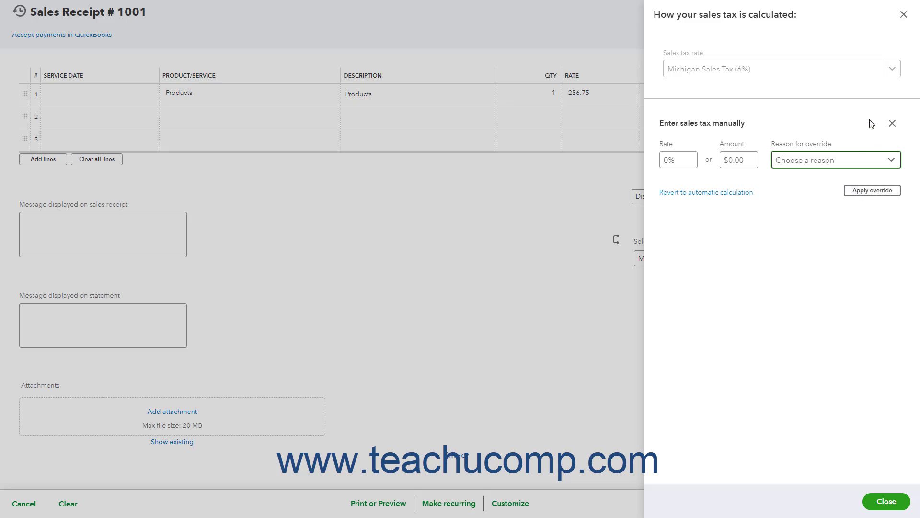
click(738, 192)
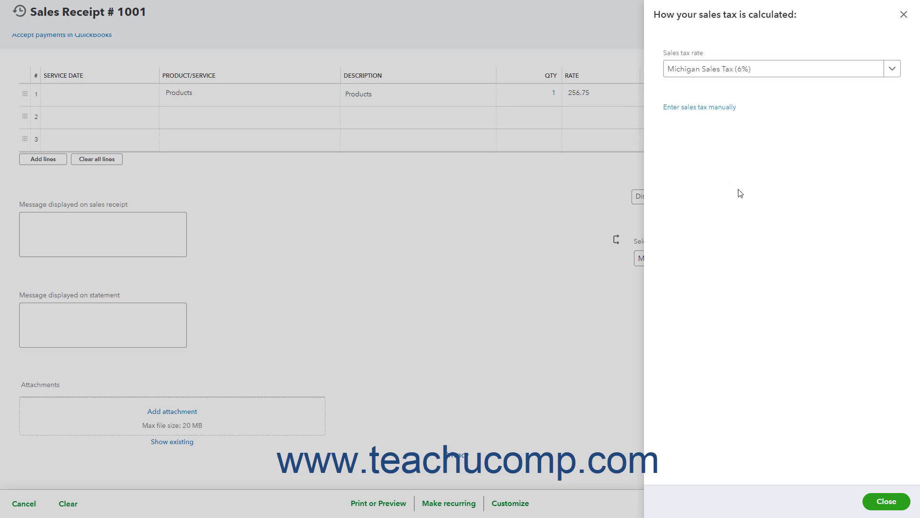
Close the tax calculation details and set the sales receipt's tax rate to Automated based on location
click(886, 502)
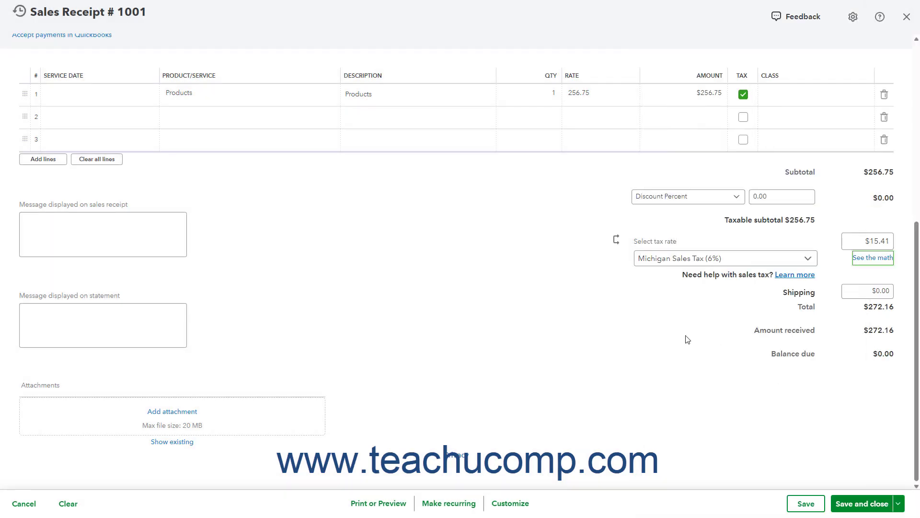
click(805, 265)
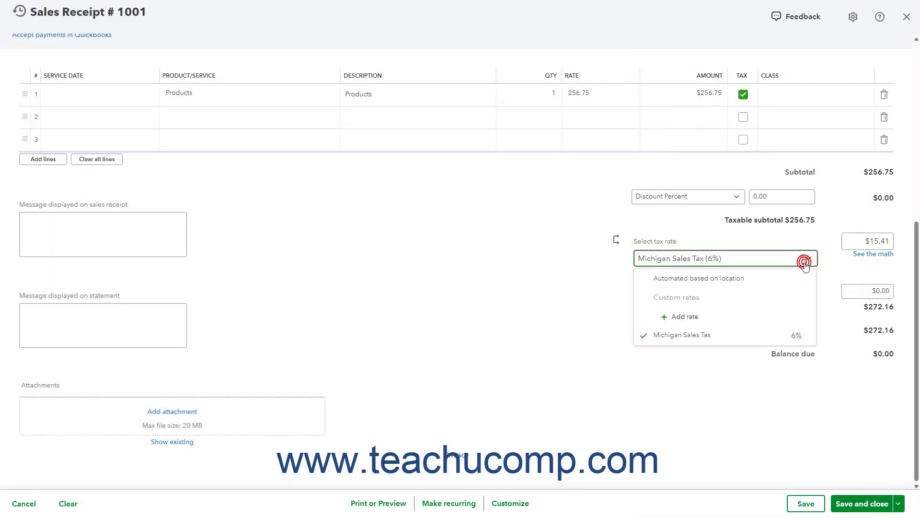
click(793, 277)
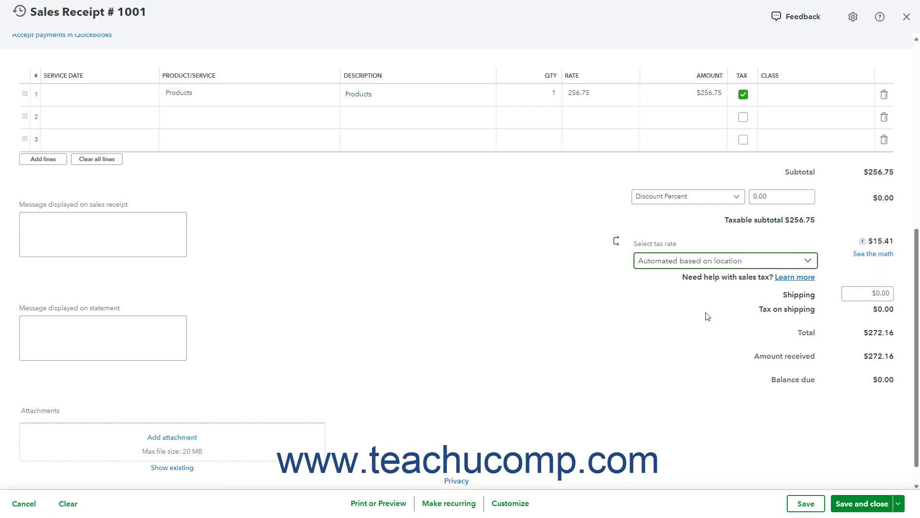
In the invoice's tax calculation details, mark the customer as tax-exempt with Local government as the reason
key(alt+Tab)
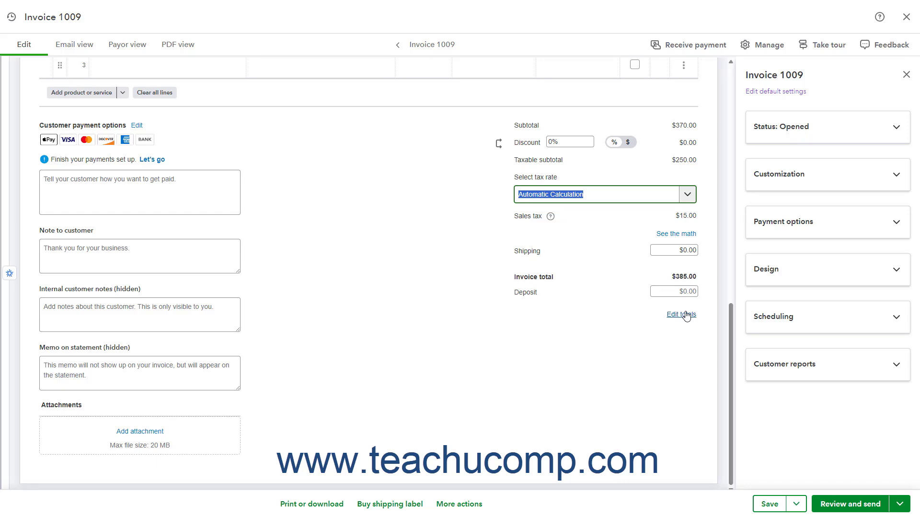
click(681, 234)
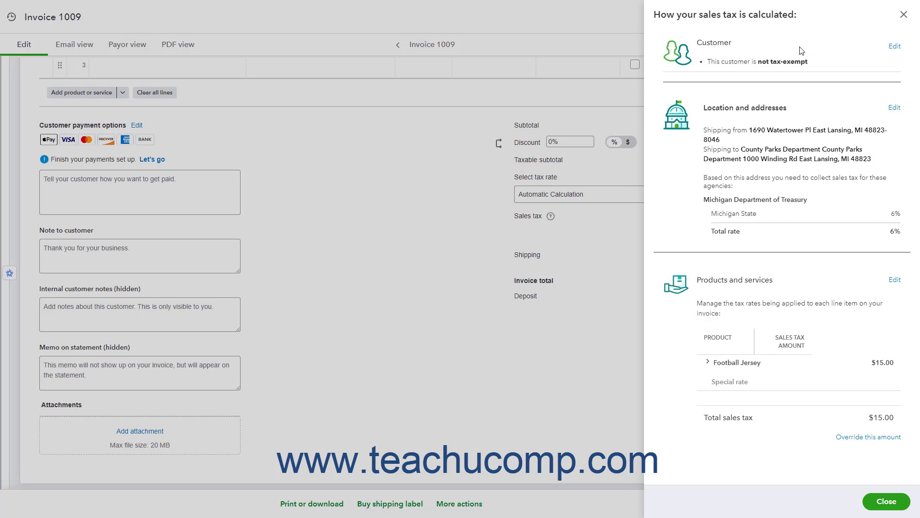
click(892, 49)
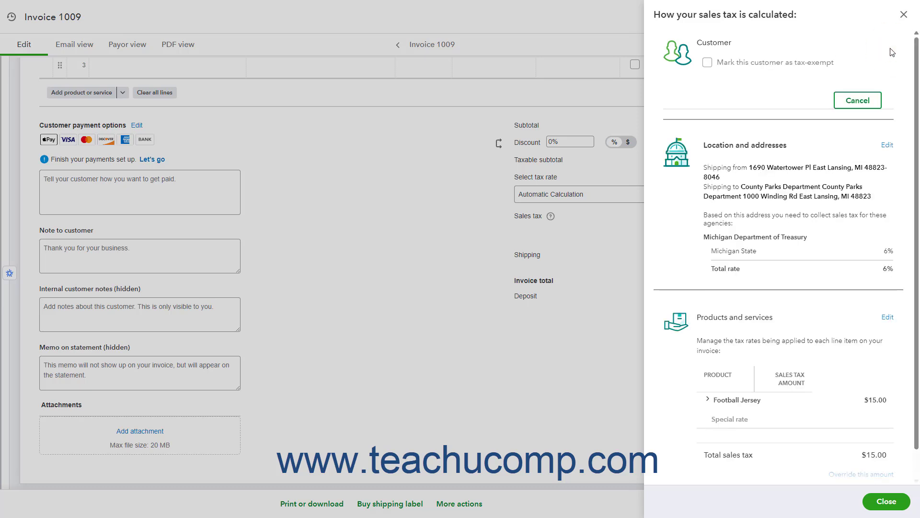
click(707, 63)
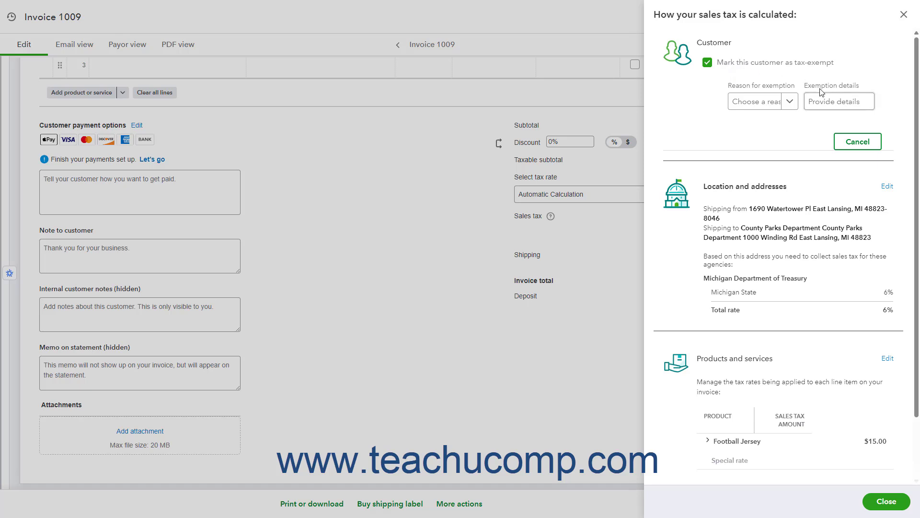
click(787, 102)
click(780, 159)
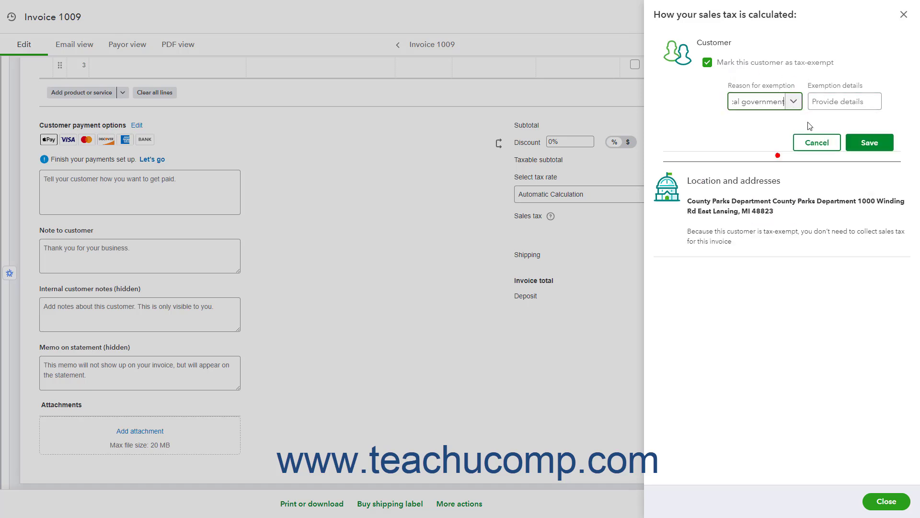
Enter the customer's exemption number as the exemption details, save the exemption, and close the tax calculation details
click(831, 101)
text(38-)
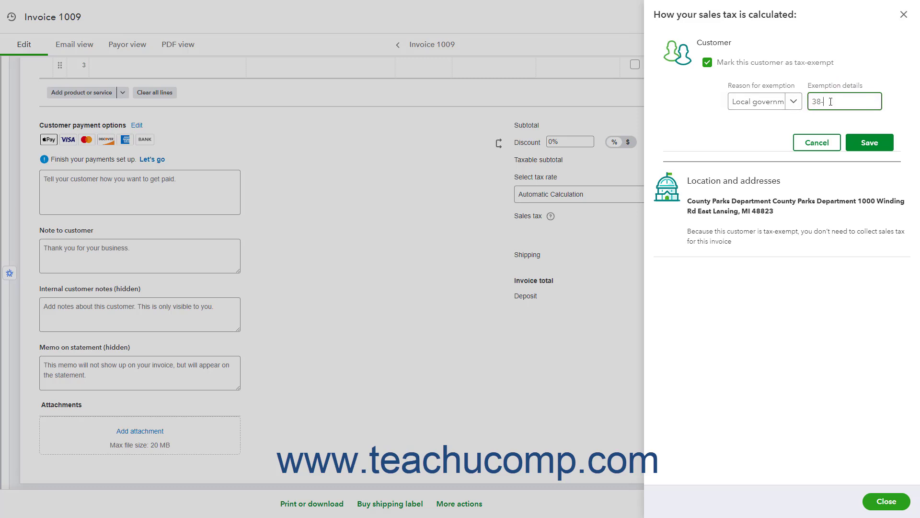
text(123456789)
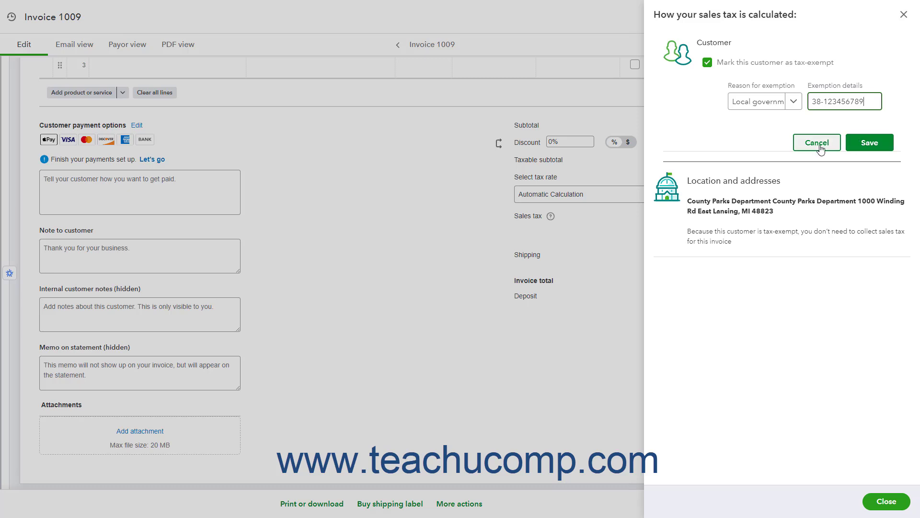
click(865, 145)
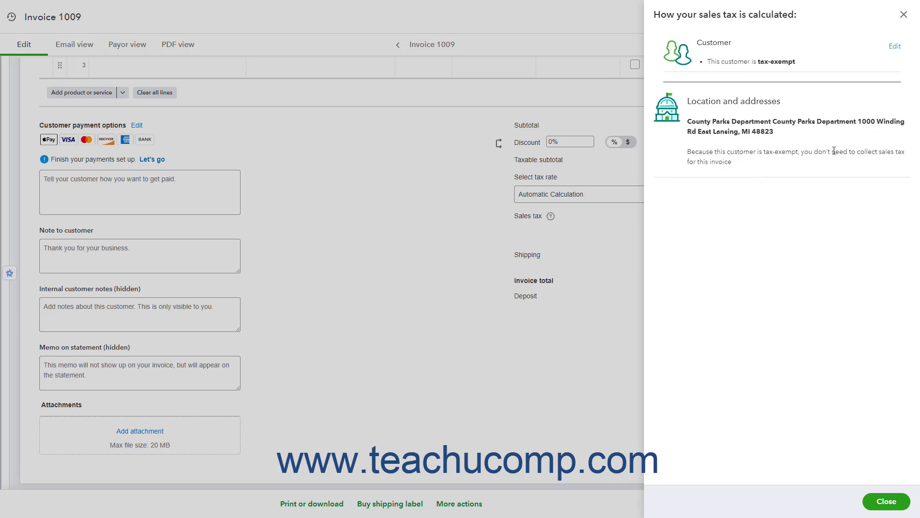
click(883, 500)
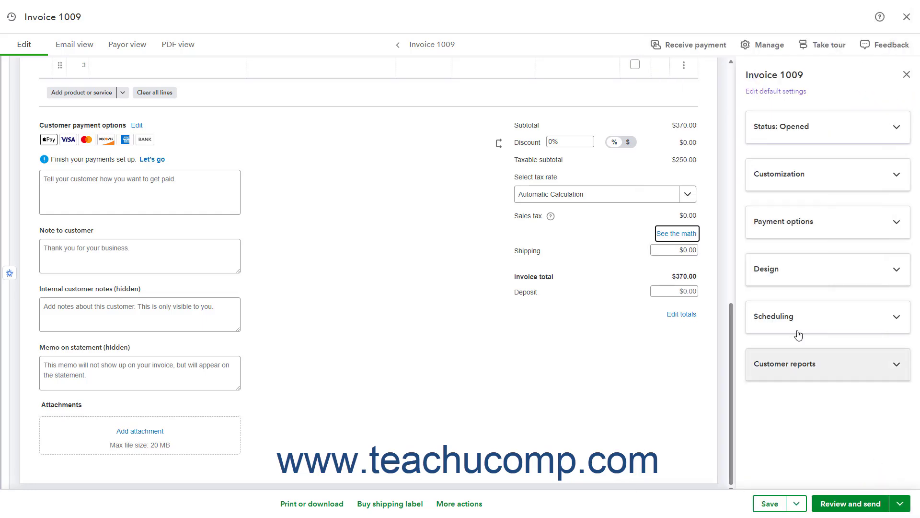
In the sales receipt's tax calculation details, copy the shipping-from address into the shipping-to address and save it
key(alt+Tab)
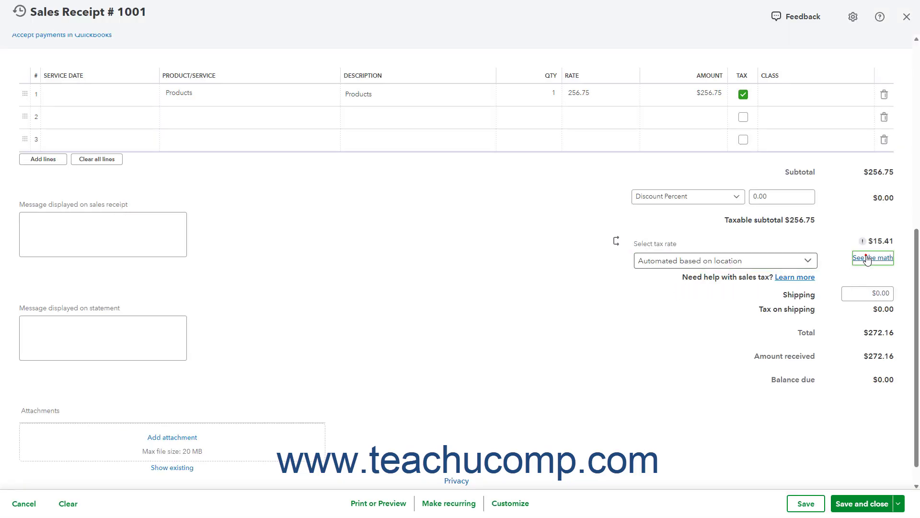
click(873, 254)
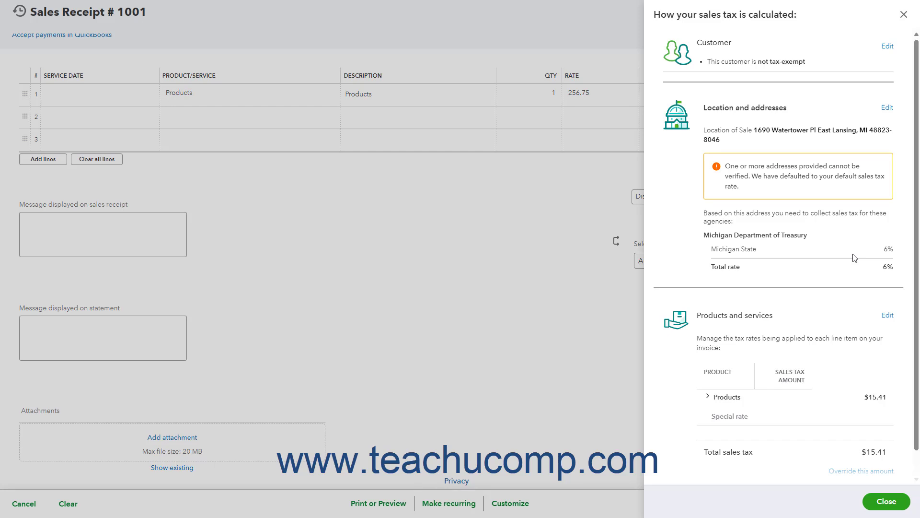
click(765, 114)
click(886, 109)
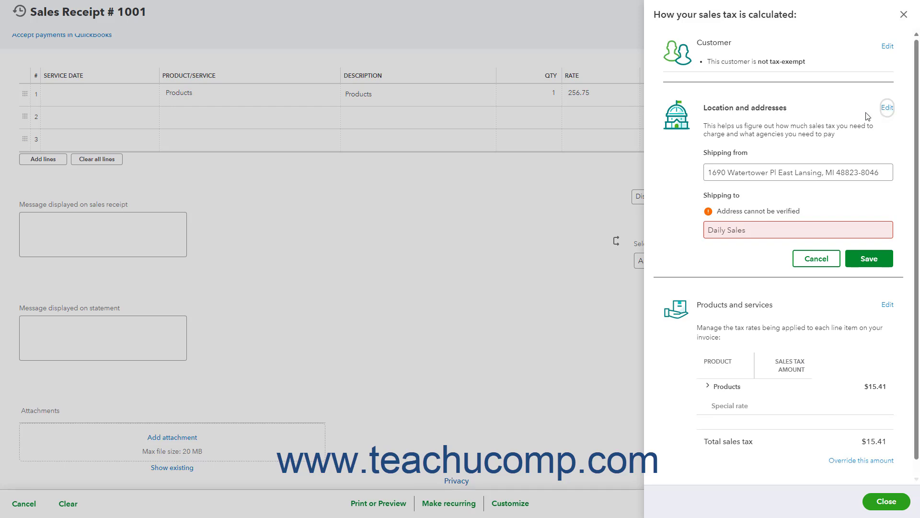
click(708, 173)
drag(707, 173, 881, 172)
key(ctrl+c)
click(861, 226)
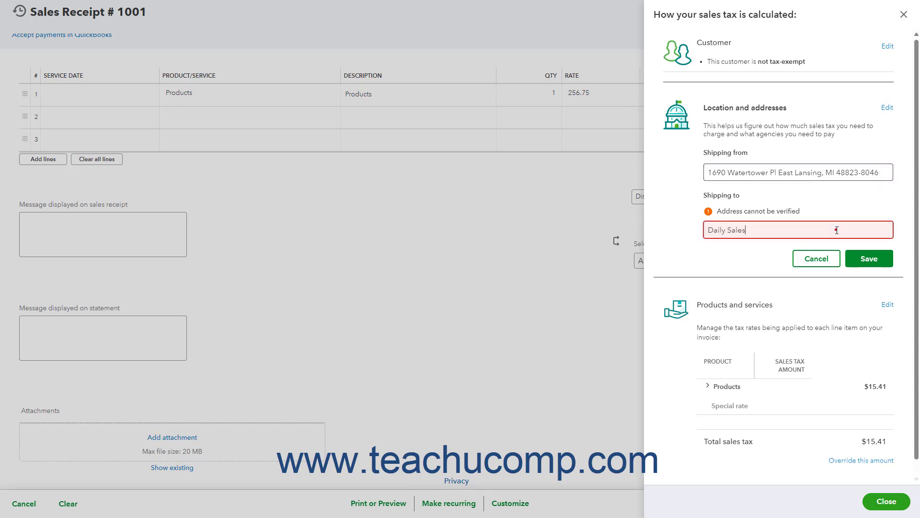
key(ctrl+a)
key(ctrl+v)
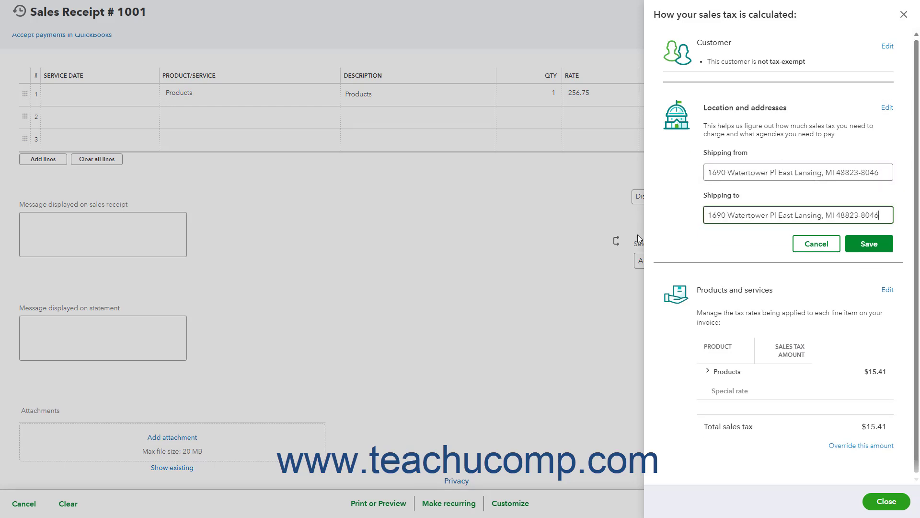
click(869, 245)
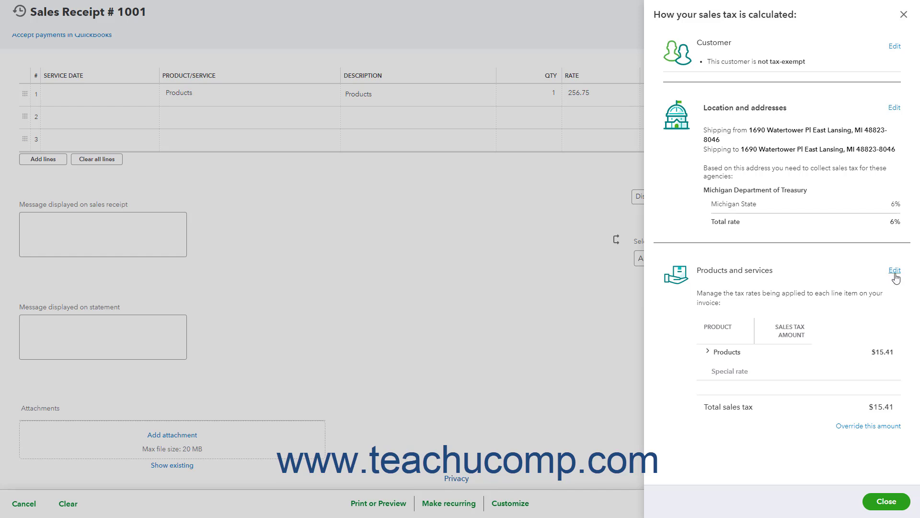
Review the suggested sales tax categories for the Products item, keep it taxable based on location only, and cancel the special-rate editing
click(894, 274)
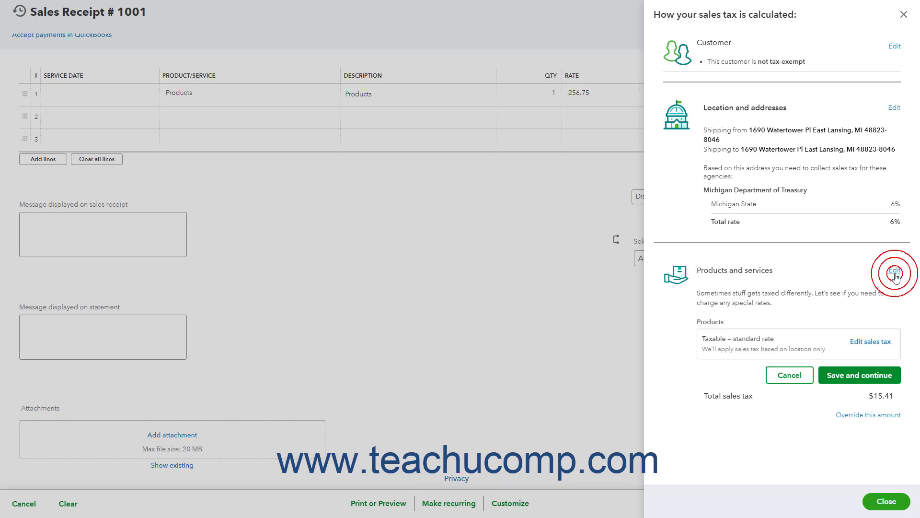
click(869, 341)
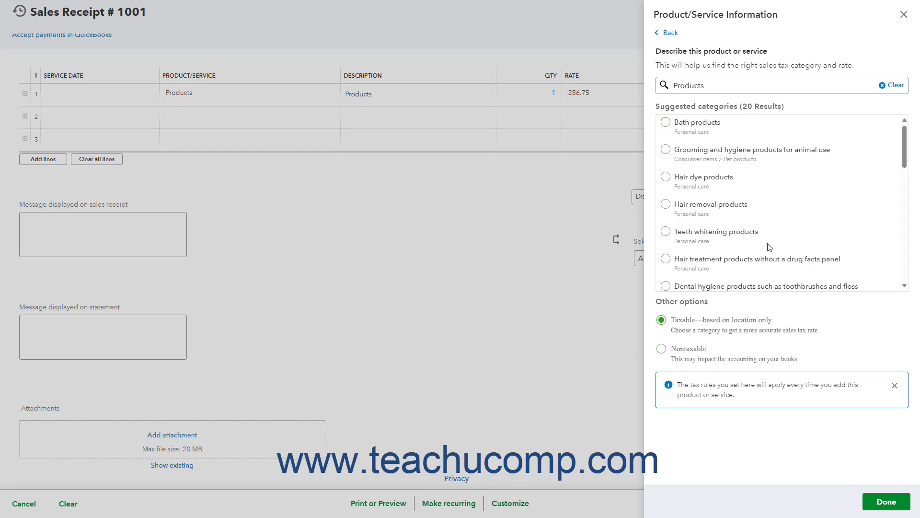
click(879, 509)
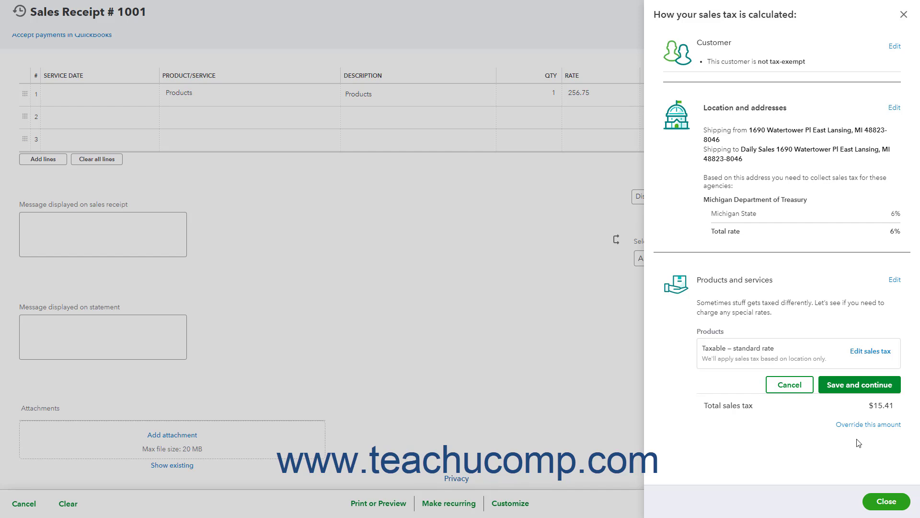
click(805, 389)
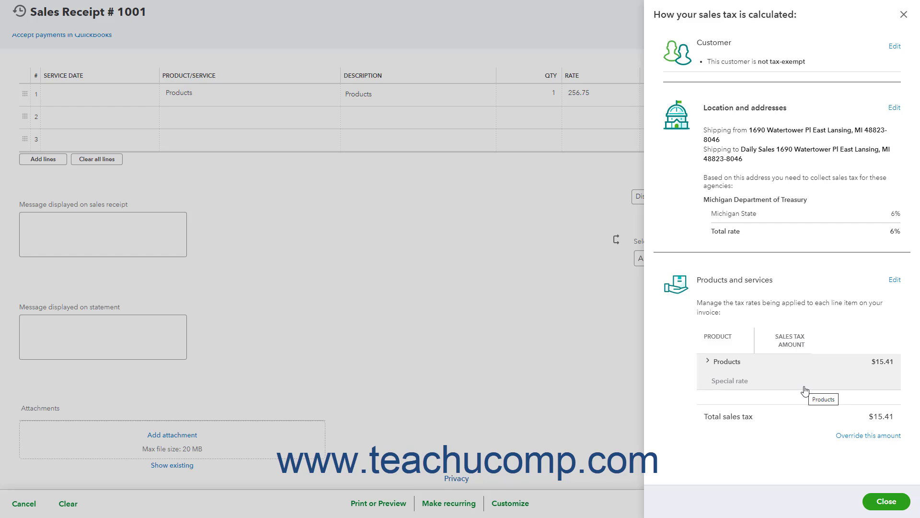
Open the manual override for the receipt's total sales tax, revert to automatic calculation, and close the tax calculation details
click(867, 436)
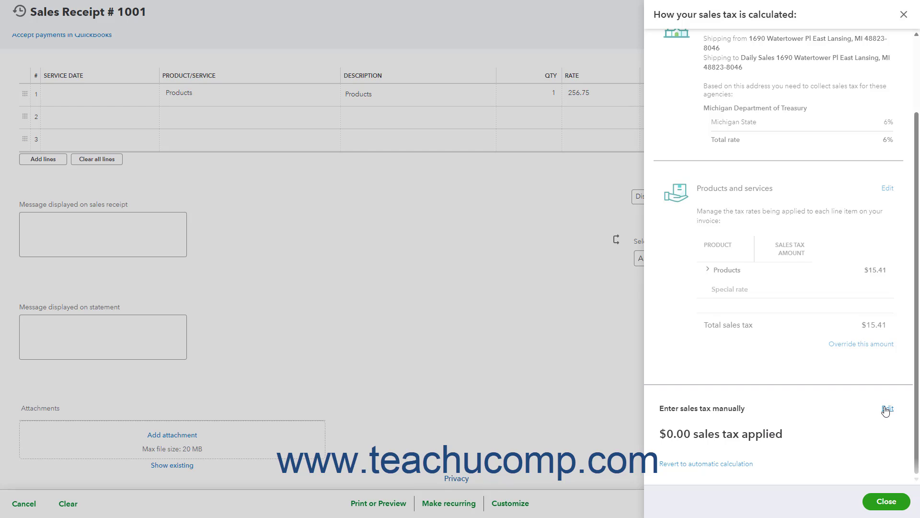
click(886, 409)
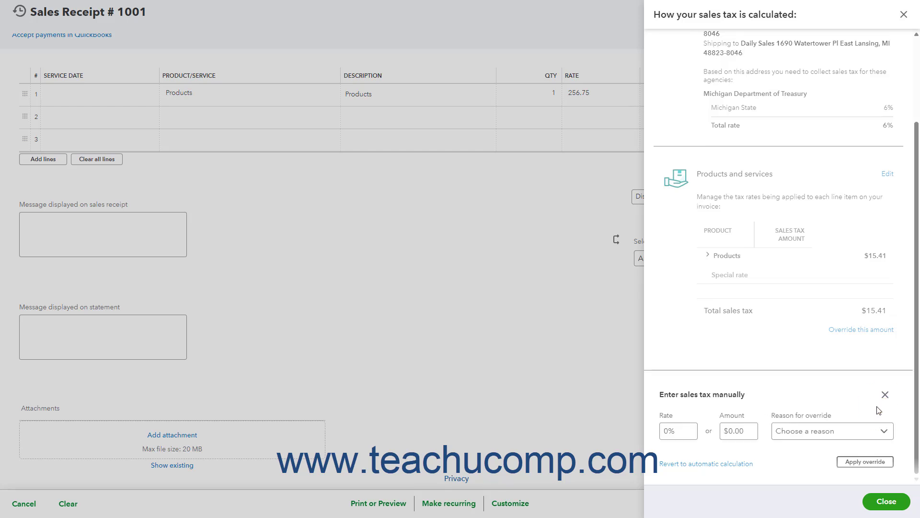
click(749, 435)
click(744, 468)
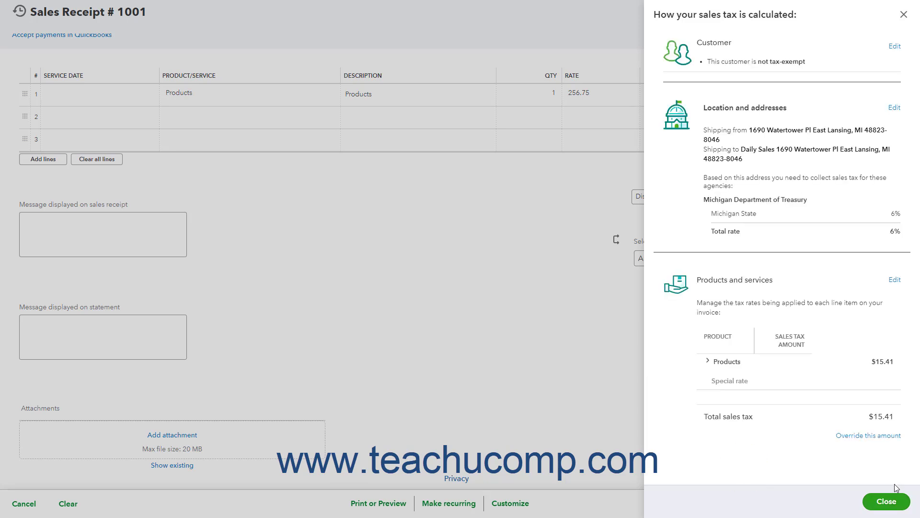
click(885, 507)
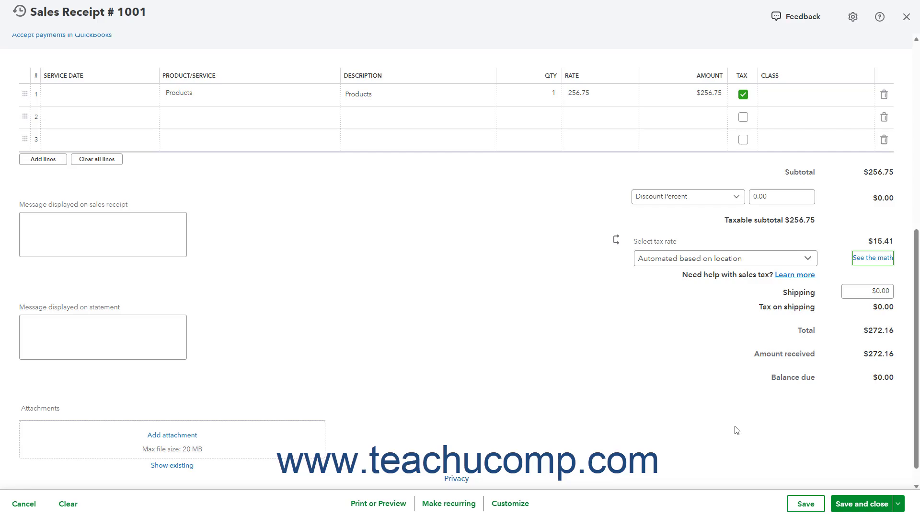